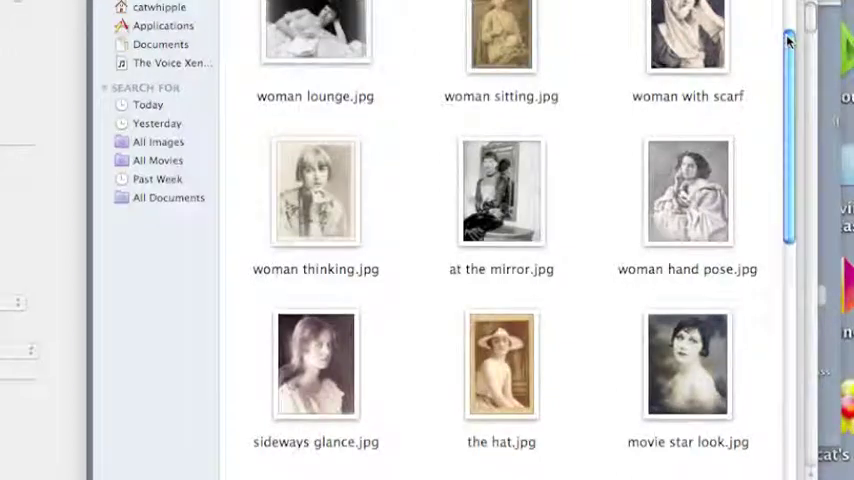
pyautogui.moveTo(789, 38); pyautogui.dragTo(792, 145)
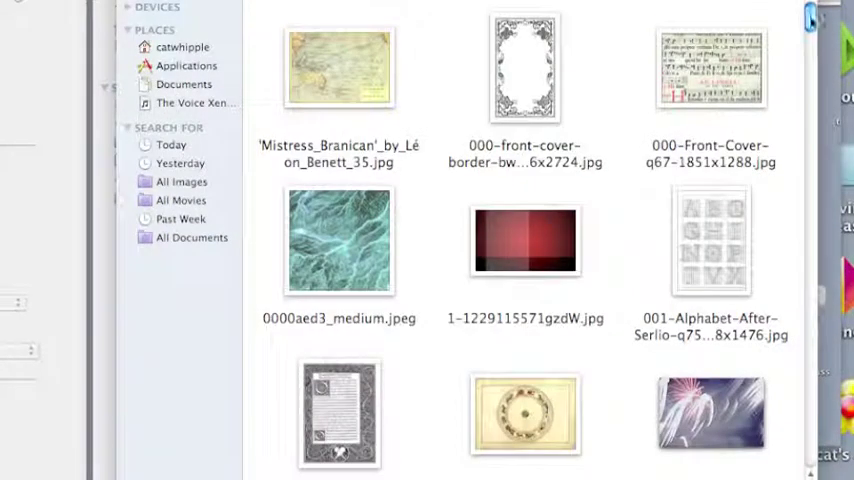
pyautogui.moveTo(812, 20); pyautogui.dragTo(814, 142)
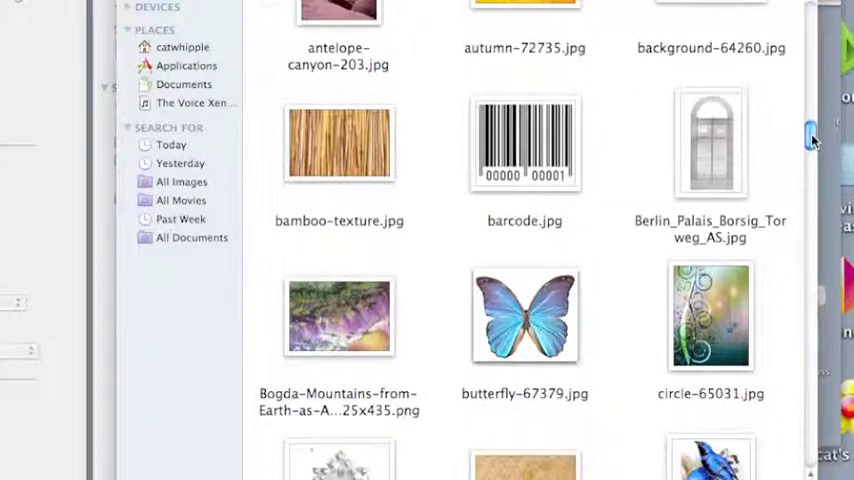
pyautogui.moveTo(811, 140); pyautogui.dragTo(811, 190)
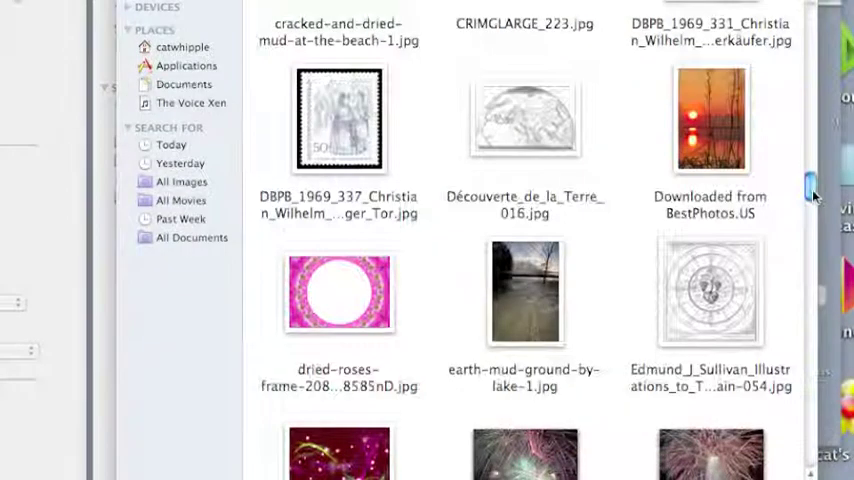
pyautogui.moveTo(812, 196); pyautogui.dragTo(812, 250)
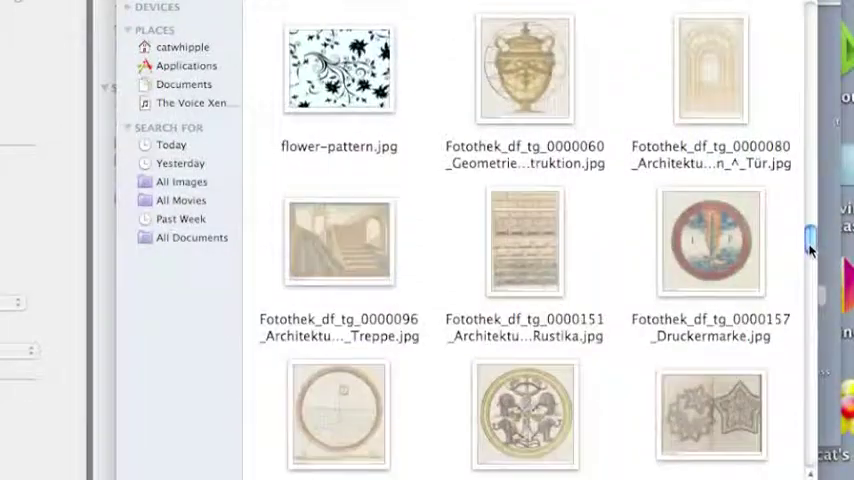
pyautogui.moveTo(812, 250); pyautogui.dragTo(808, 312)
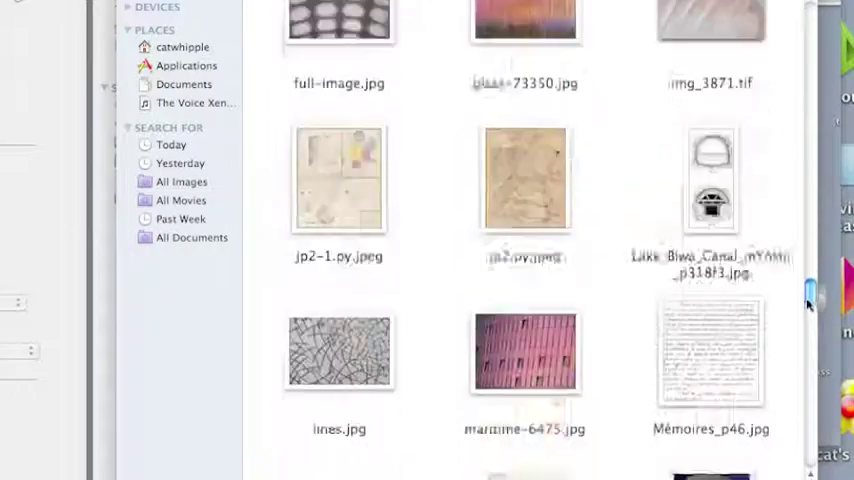